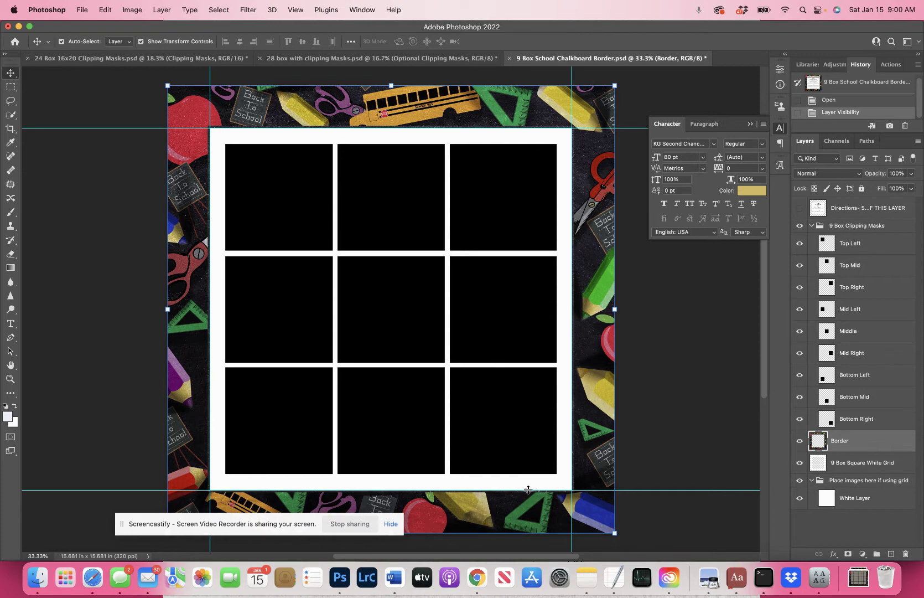
# Switch to Chrome and look over the chalkboard school templates in the photoboxdesigns.net shop listing
pyautogui.click(478, 579)
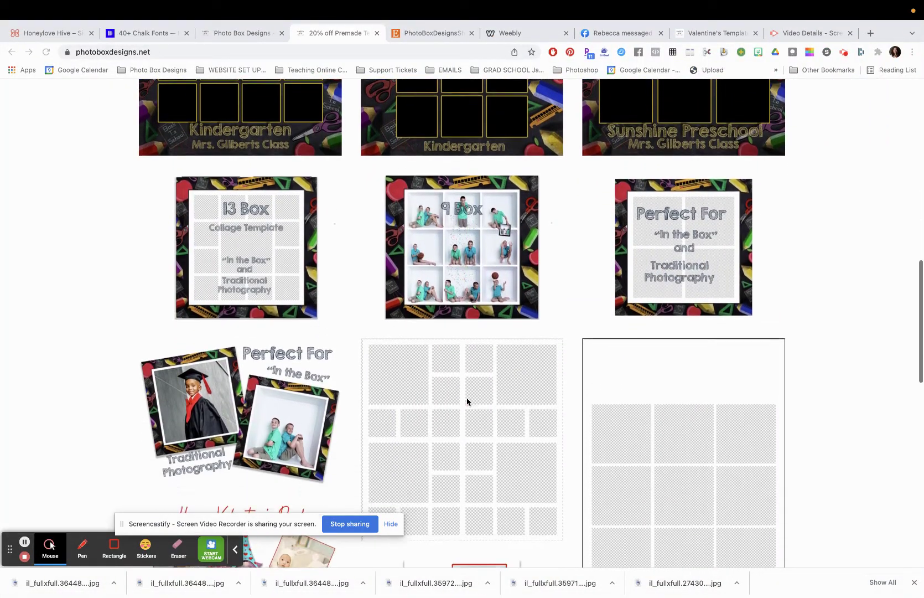
pyautogui.scroll(5, 466, 401)
pyautogui.scroll(3, 466, 401)
pyautogui.scroll(-8, 467, 401)
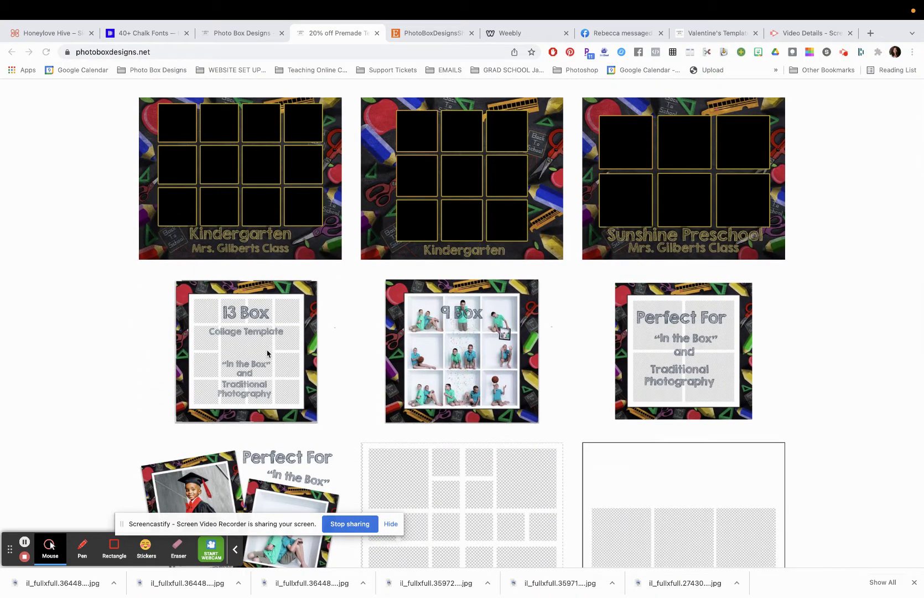
pyautogui.scroll(-4, 537, 403)
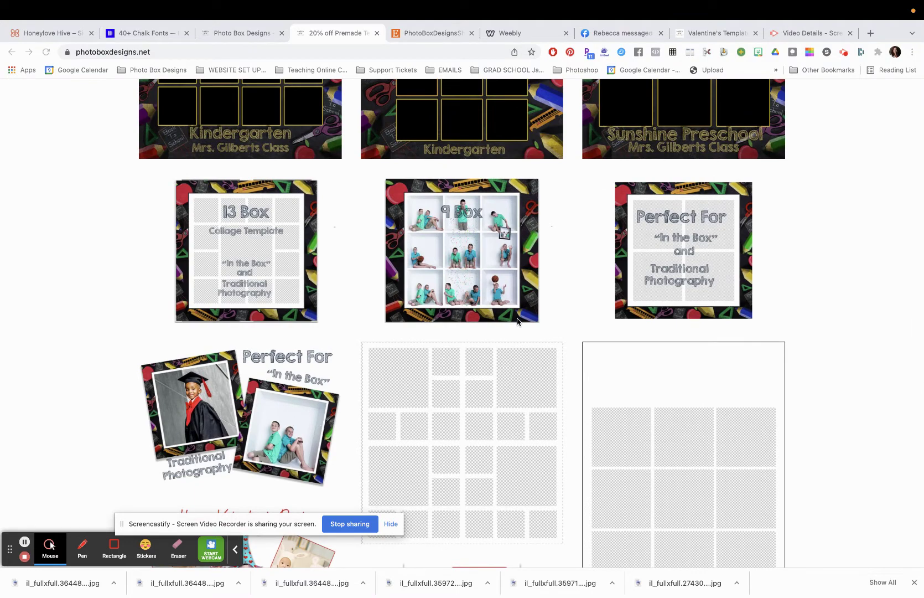
pyautogui.scroll(3, 522, 320)
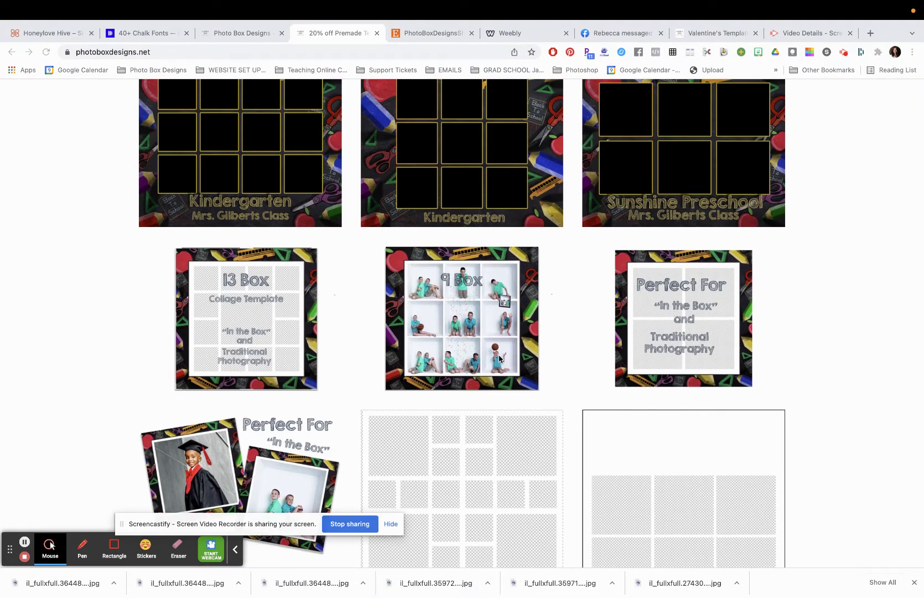
pyautogui.scroll(-2, 499, 358)
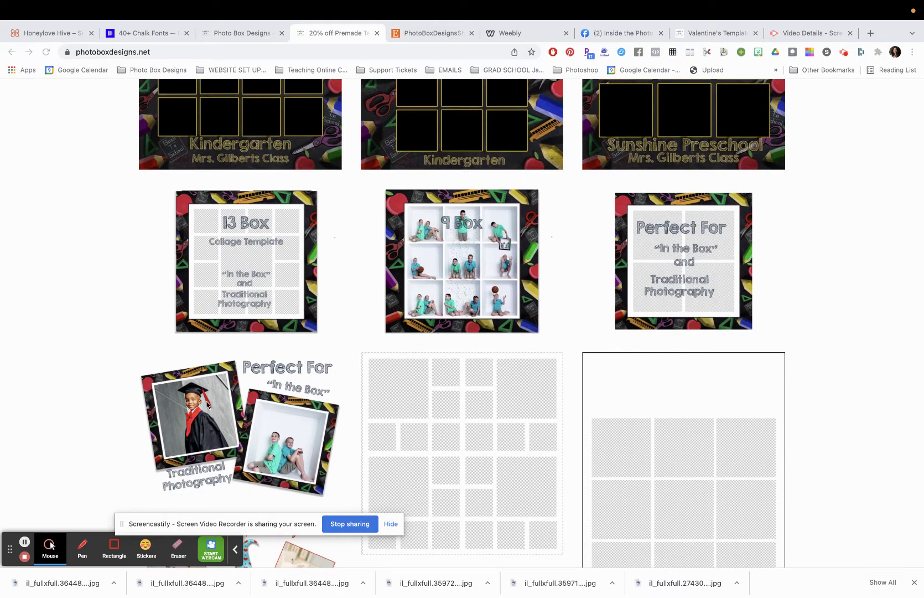
pyautogui.scroll(-2, 211, 404)
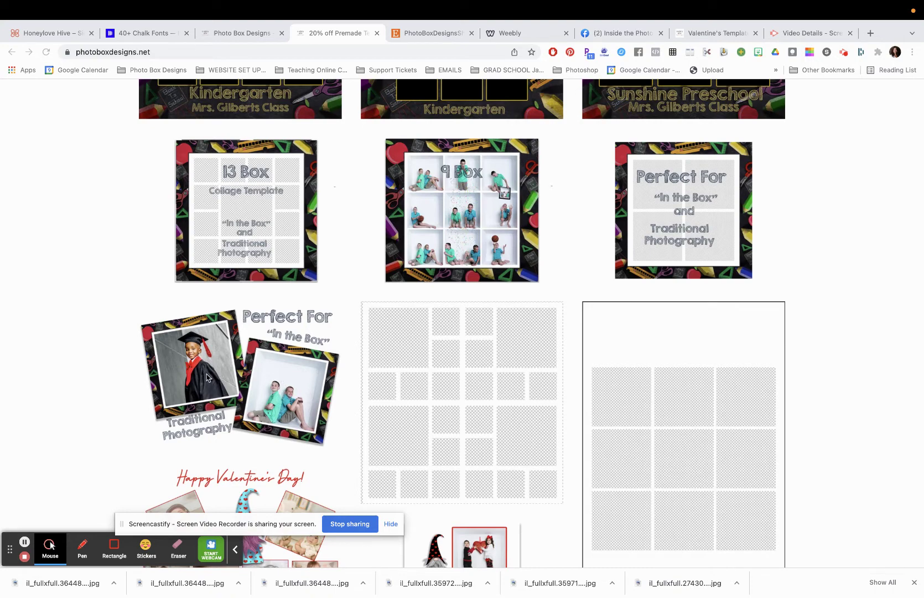
pyautogui.scroll(5, 284, 397)
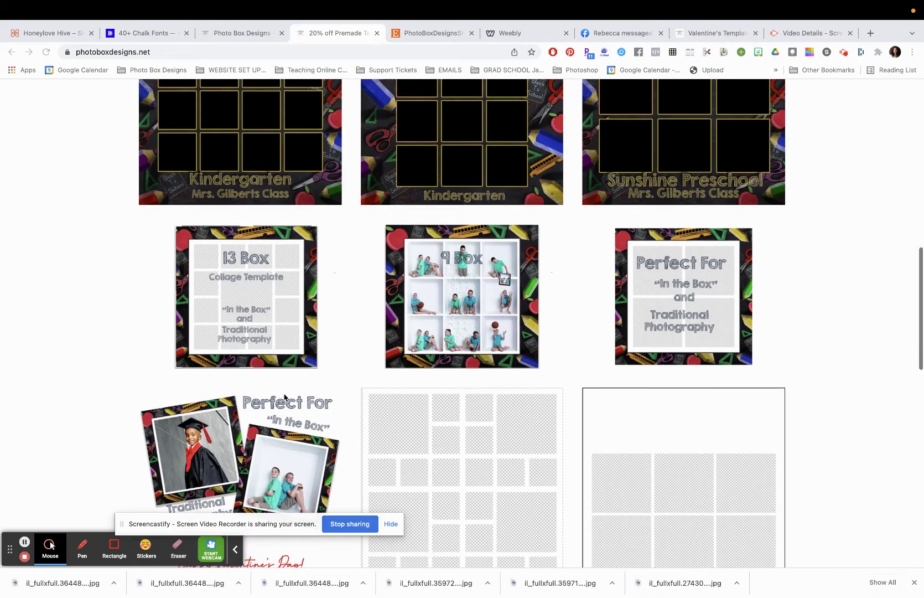
pyautogui.scroll(4, 284, 396)
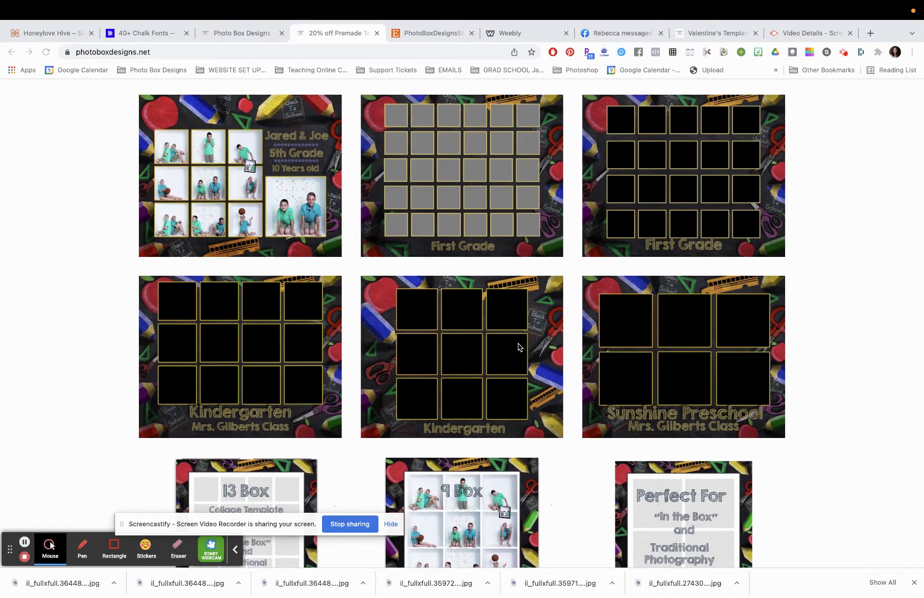
pyautogui.scroll(2, 288, 227)
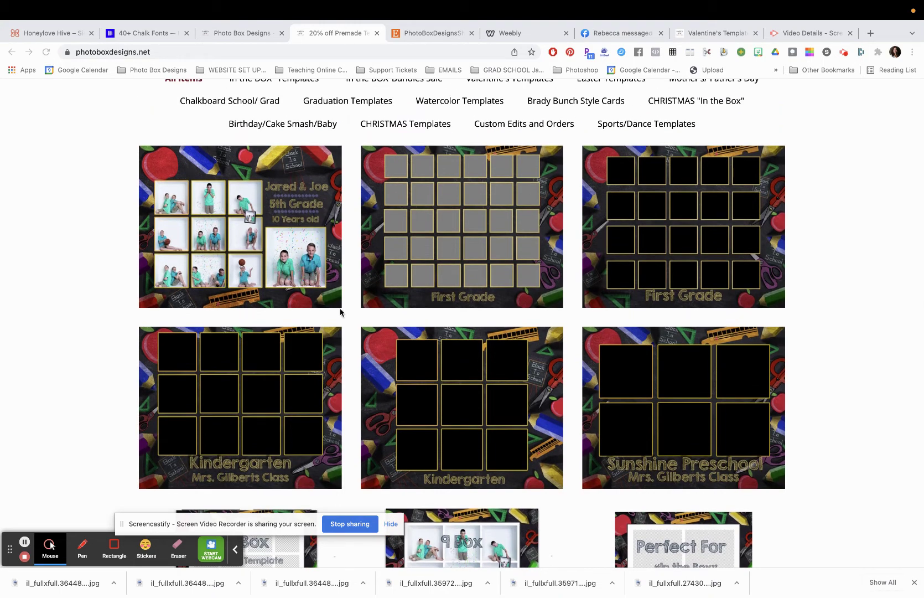
# Switch back to Photoshop and show the Directions layer to read the template instructions, hiding it again when done
pyautogui.moveTo(394, 593)
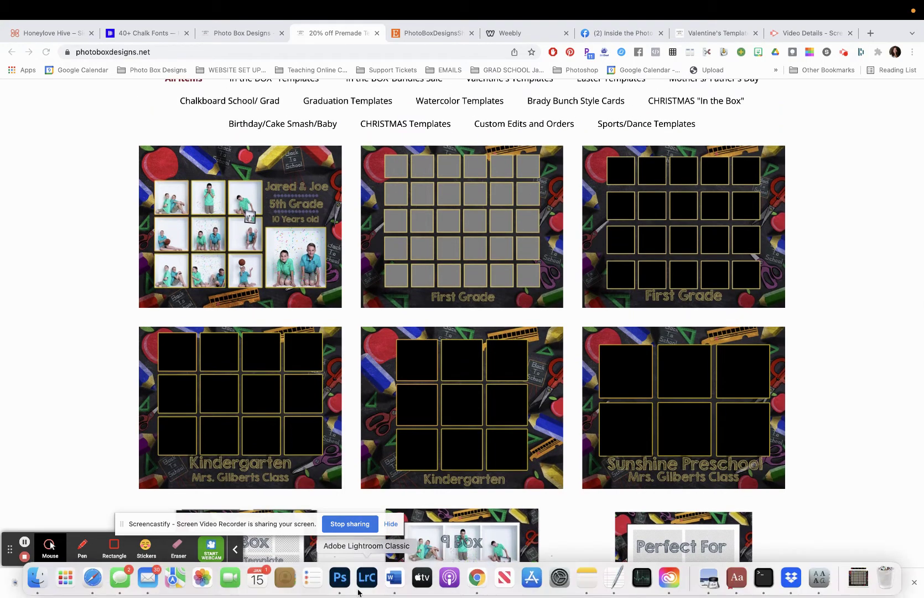
pyautogui.click(340, 577)
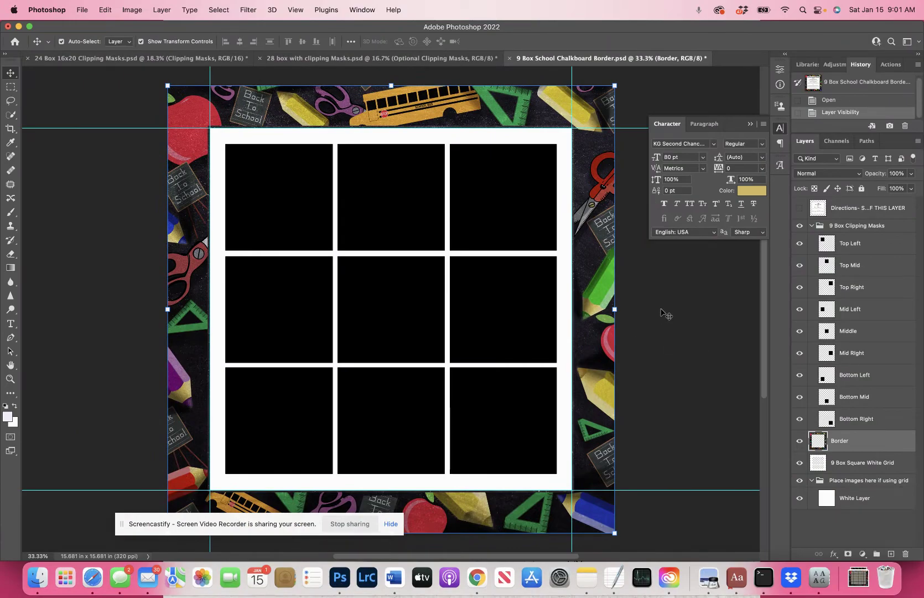
pyautogui.click(799, 211)
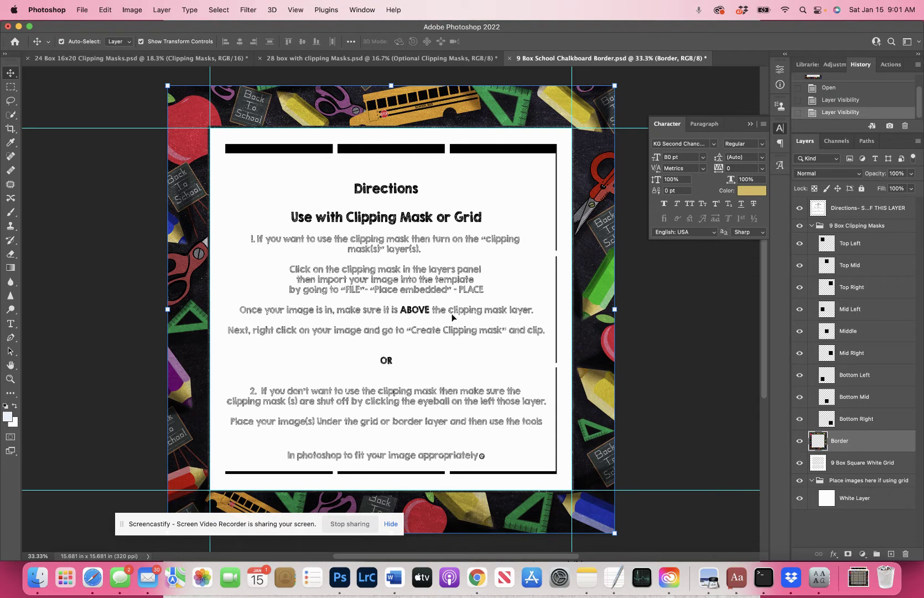
pyautogui.click(800, 211)
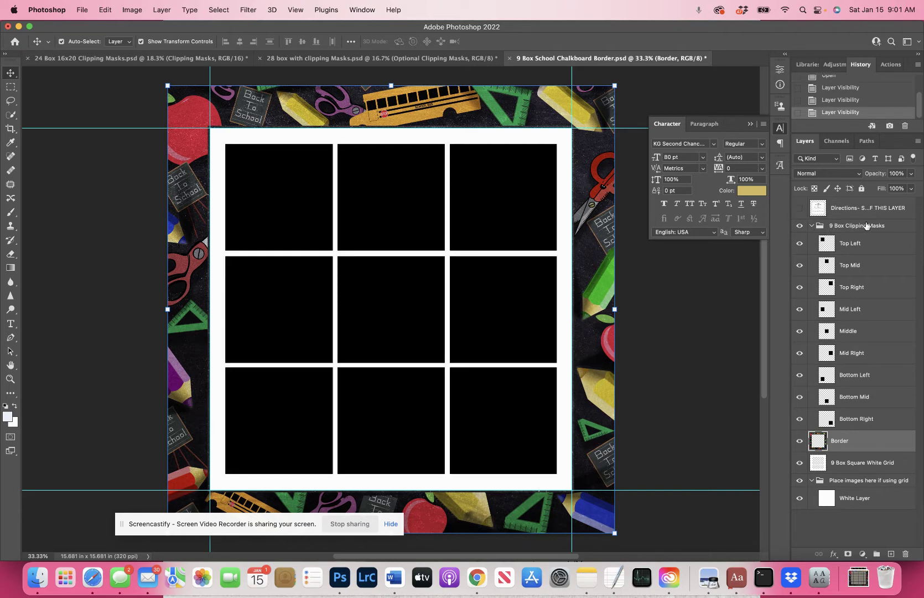
# Hide the 9 Box Clipping Masks group, the Border layer and the White Layer to expose the white grid
pyautogui.click(800, 245)
pyautogui.click(800, 245)
pyautogui.click(800, 227)
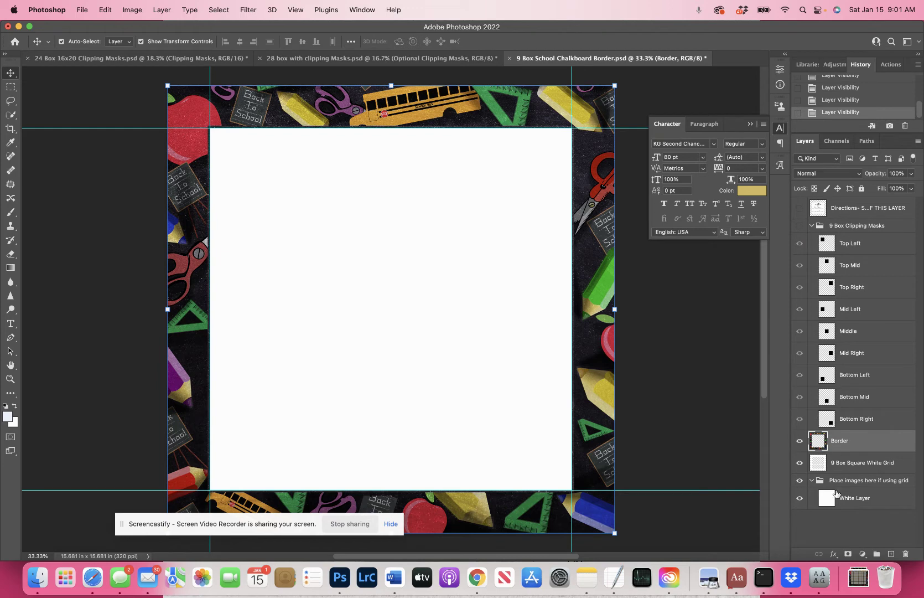
pyautogui.click(800, 442)
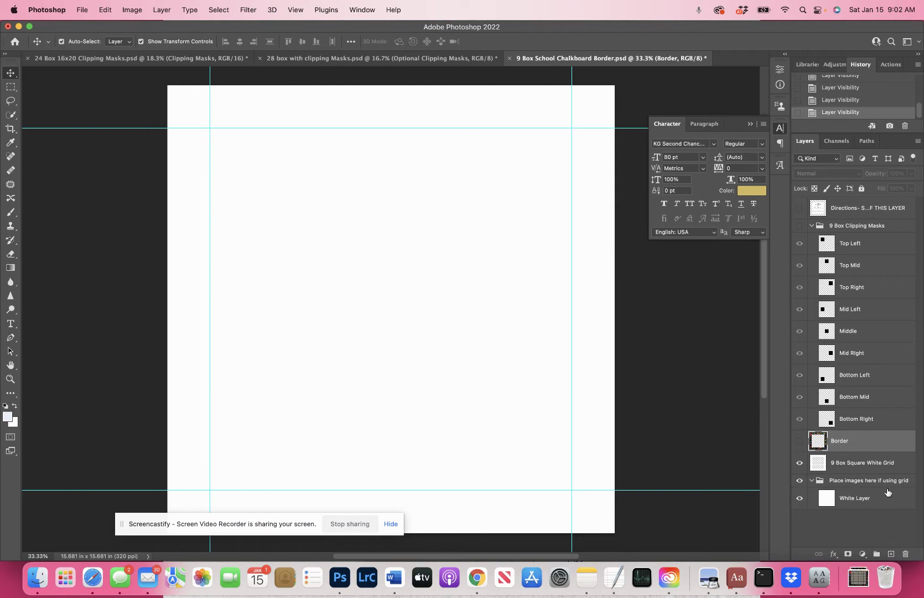
pyautogui.click(800, 500)
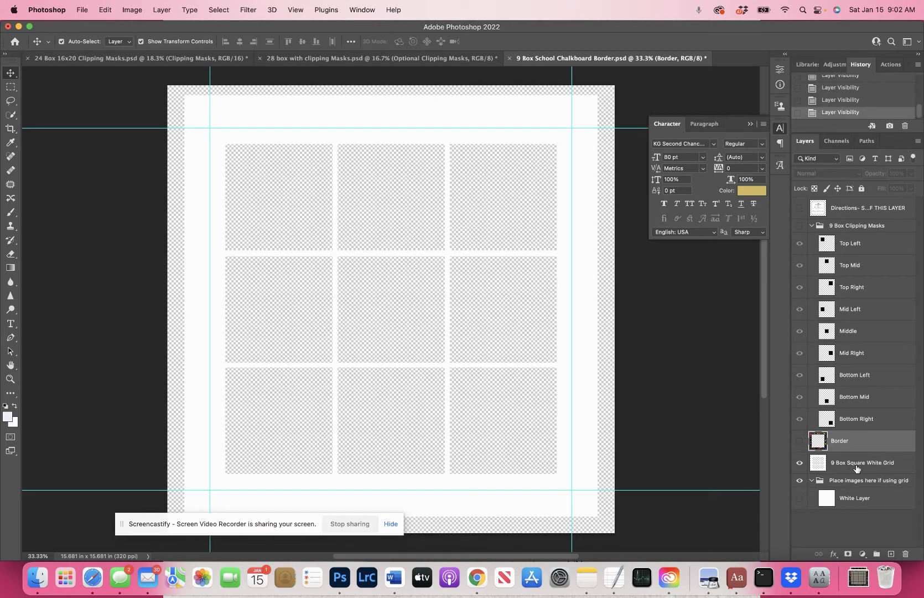
# Make the Border layer and the 9 Box Clipping Masks group visible again
pyautogui.click(799, 442)
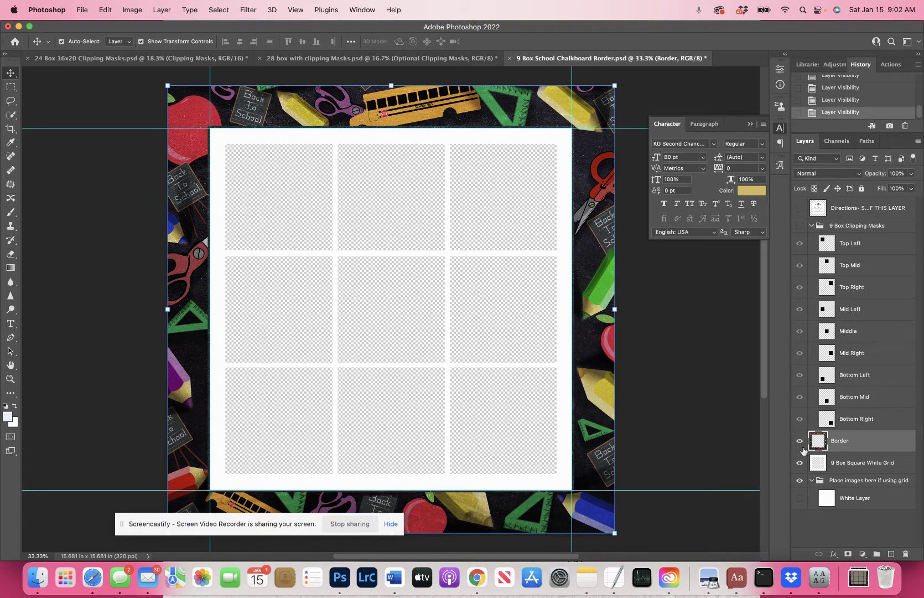
pyautogui.click(800, 444)
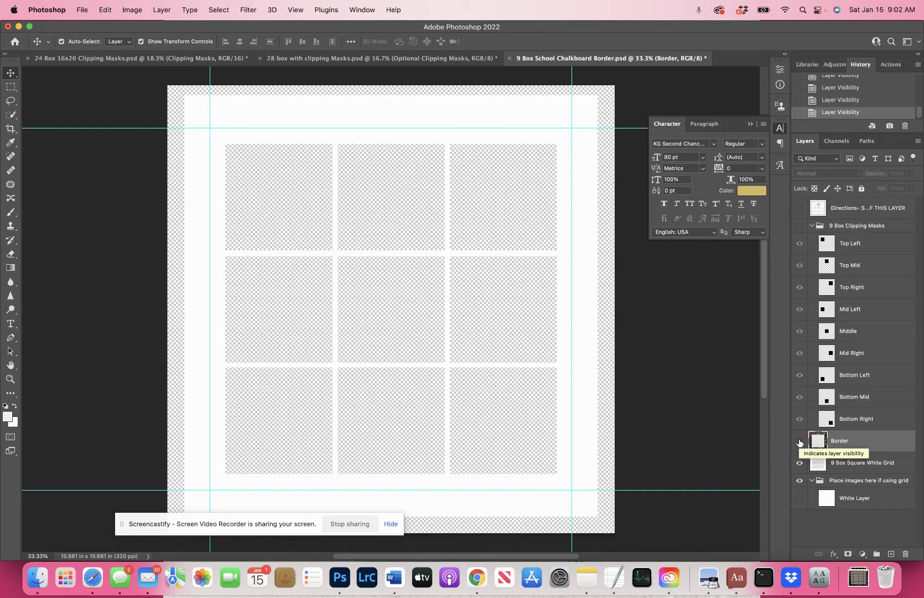
pyautogui.click(800, 442)
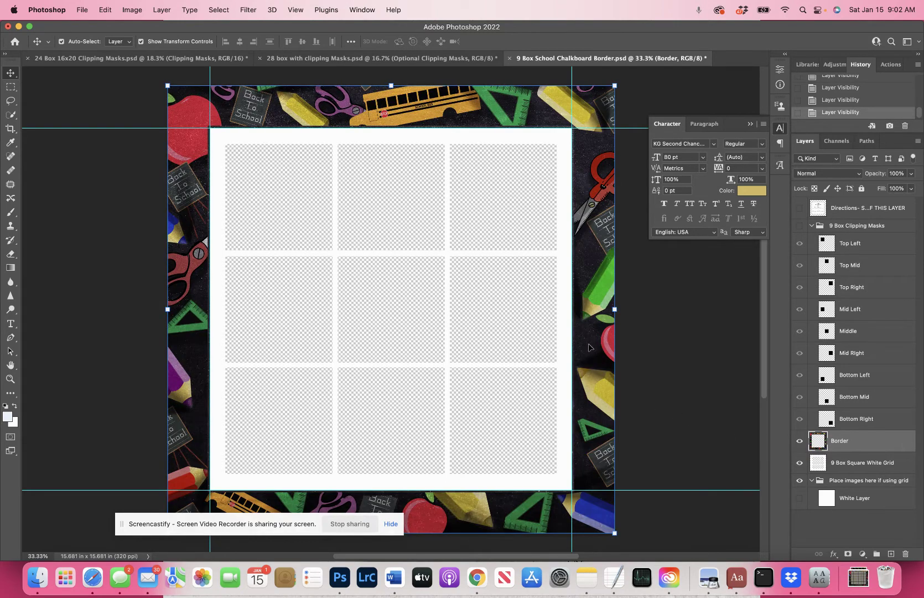
pyautogui.click(800, 226)
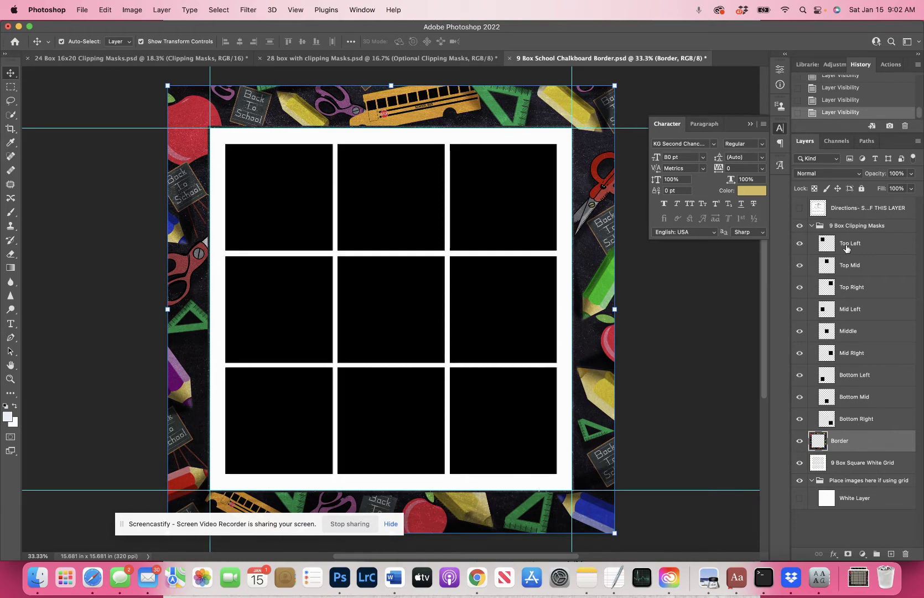
# Place cake-2675853_1920.jpg from the "PEOPLE TO FILL" folder as an embedded image directly above the Top Left mask layer
pyautogui.click(848, 247)
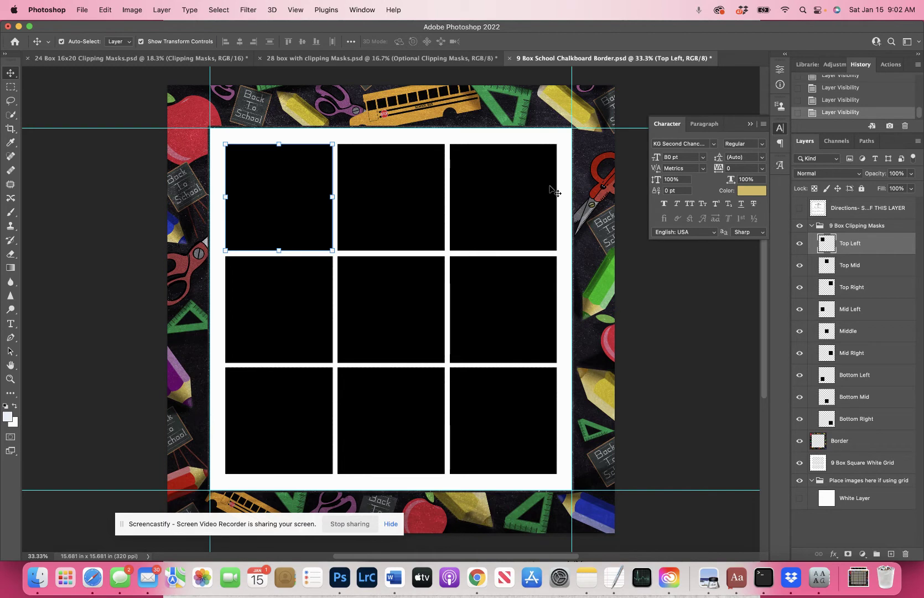
pyautogui.click(82, 10)
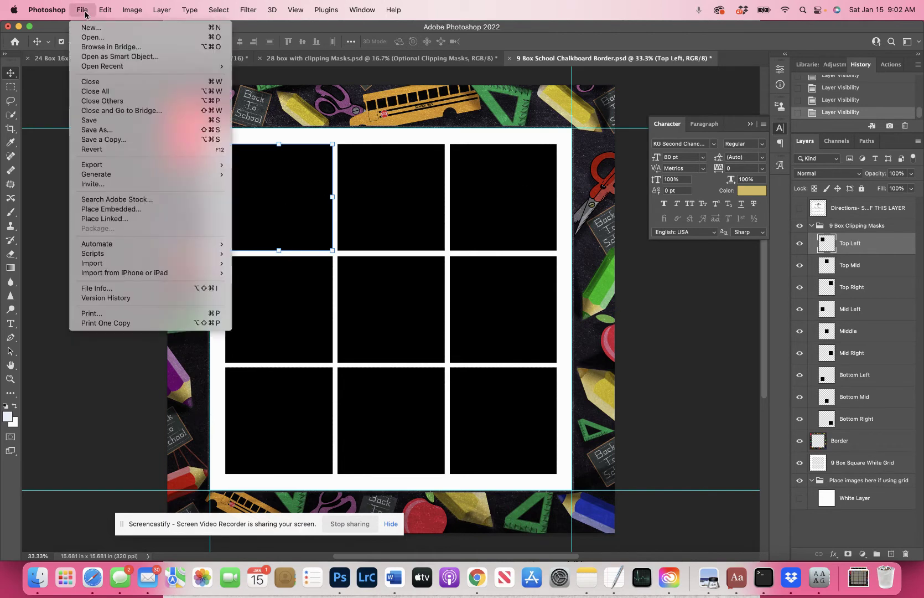
pyautogui.click(110, 210)
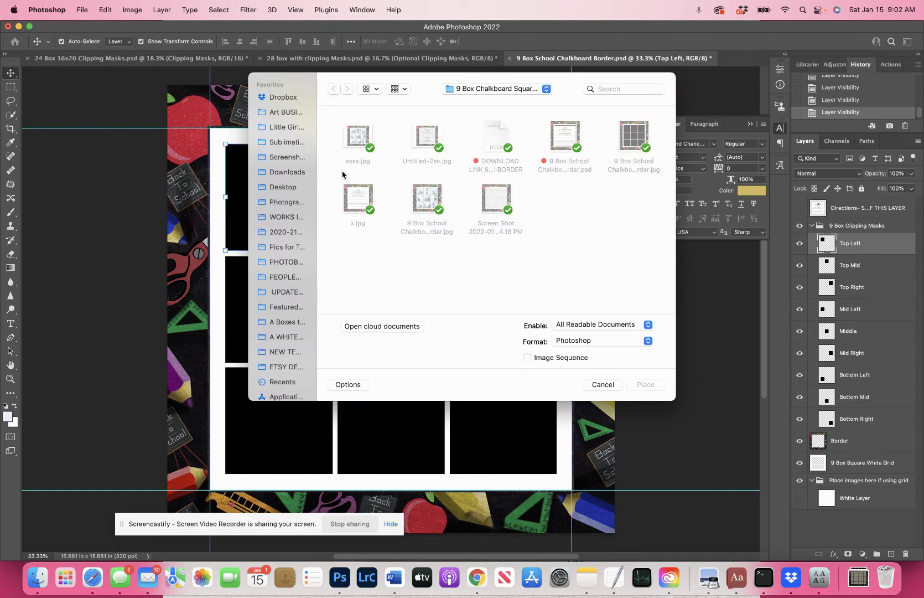
pyautogui.click(288, 266)
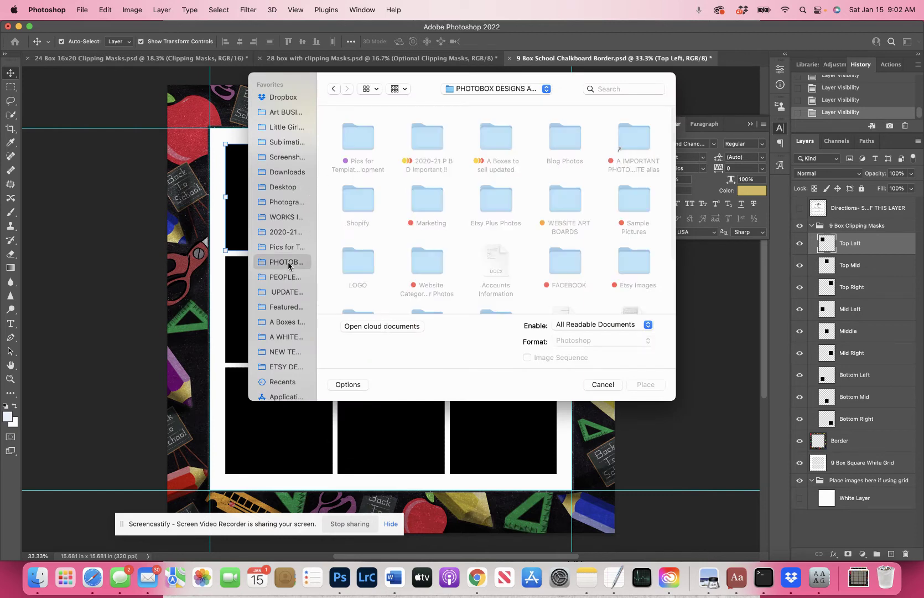
pyautogui.click(287, 278)
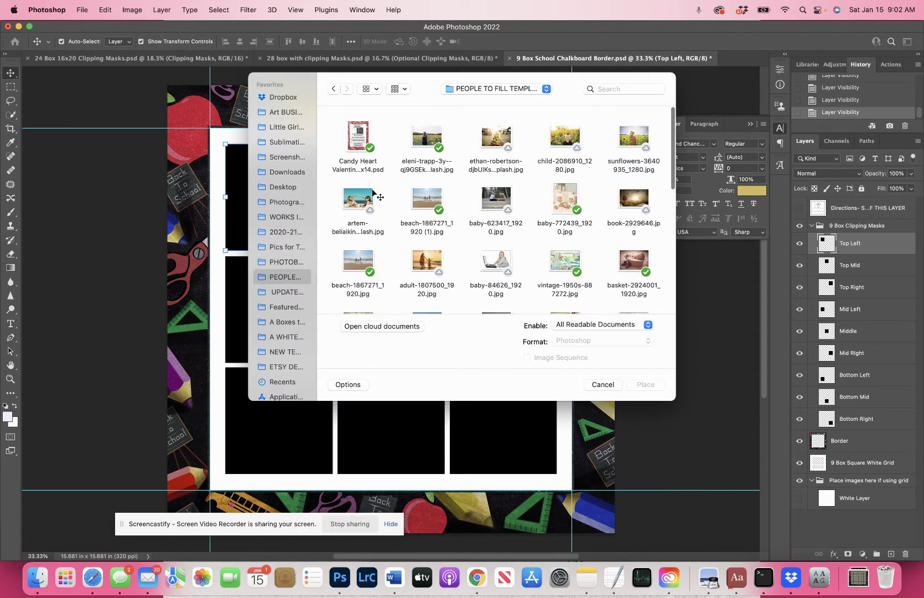
pyautogui.scroll(-3, 446, 249)
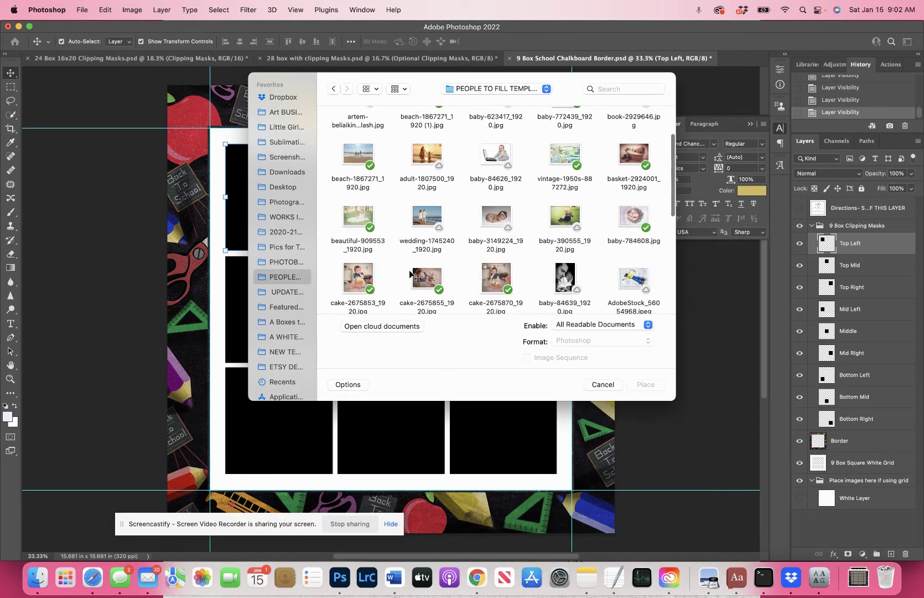
pyautogui.click(347, 281)
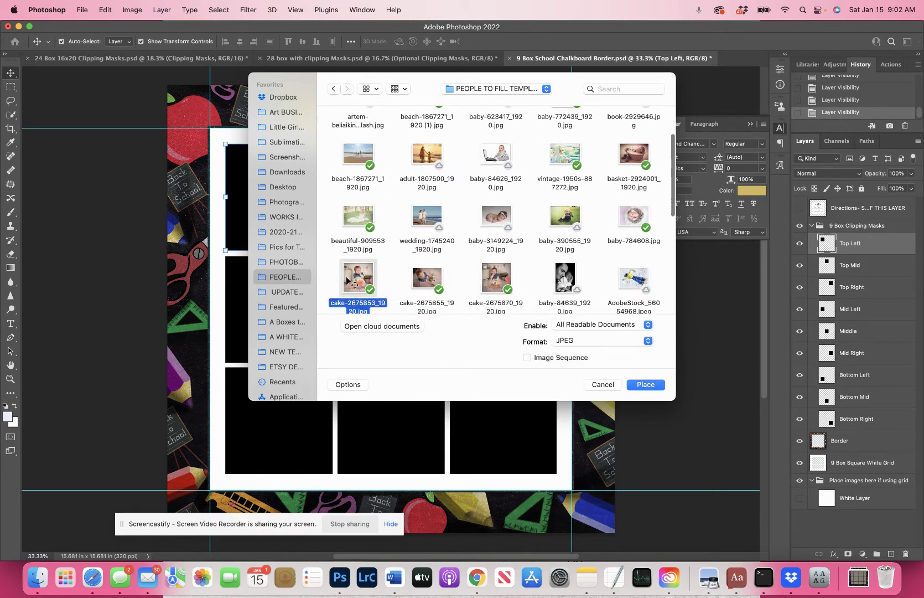
pyautogui.click(646, 384)
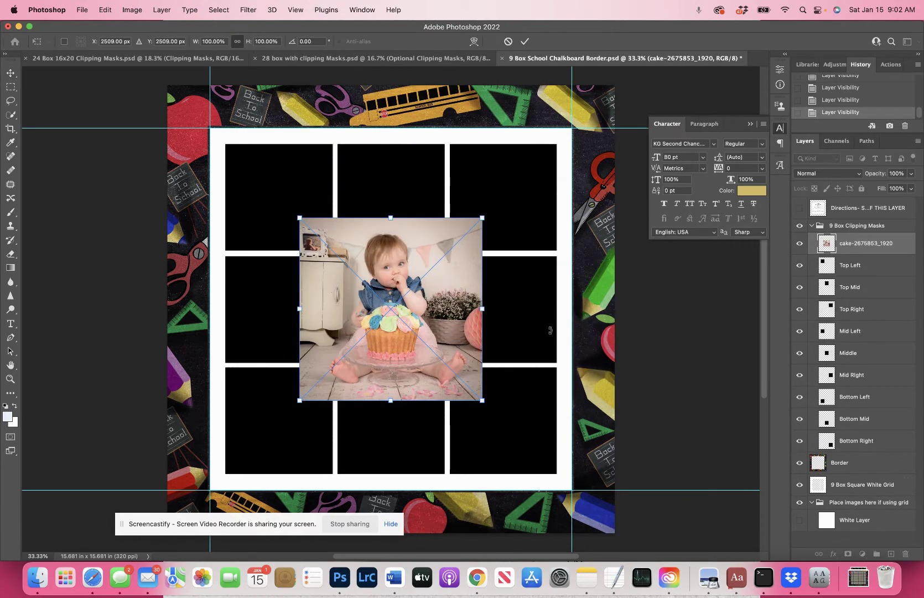
# Scale the placed cake photo to about 70.4% and position it over the top left box, committing the transform
pyautogui.moveTo(450, 292); pyautogui.dragTo(359, 197)
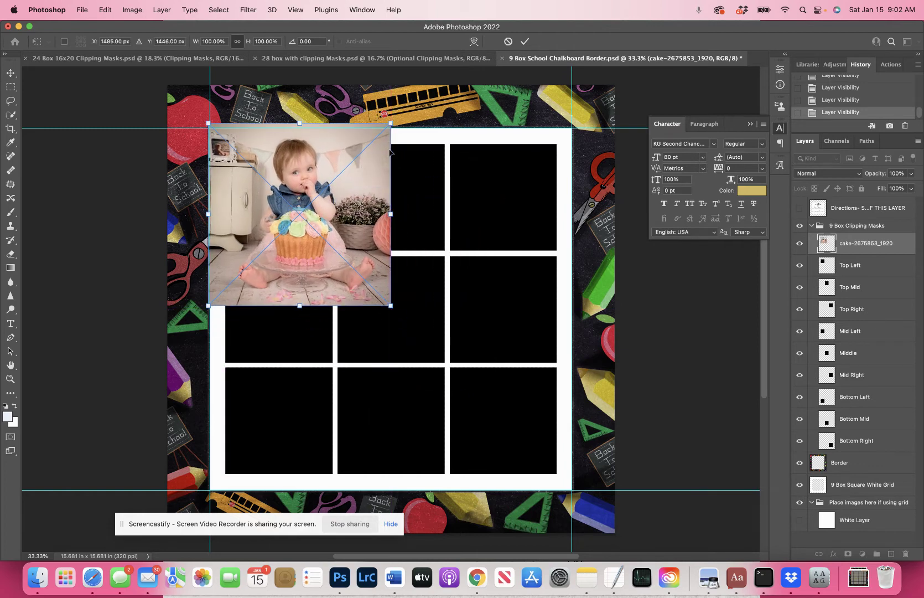
pyautogui.moveTo(392, 123); pyautogui.dragTo(337, 182)
pyautogui.moveTo(305, 249); pyautogui.dragTo(311, 199)
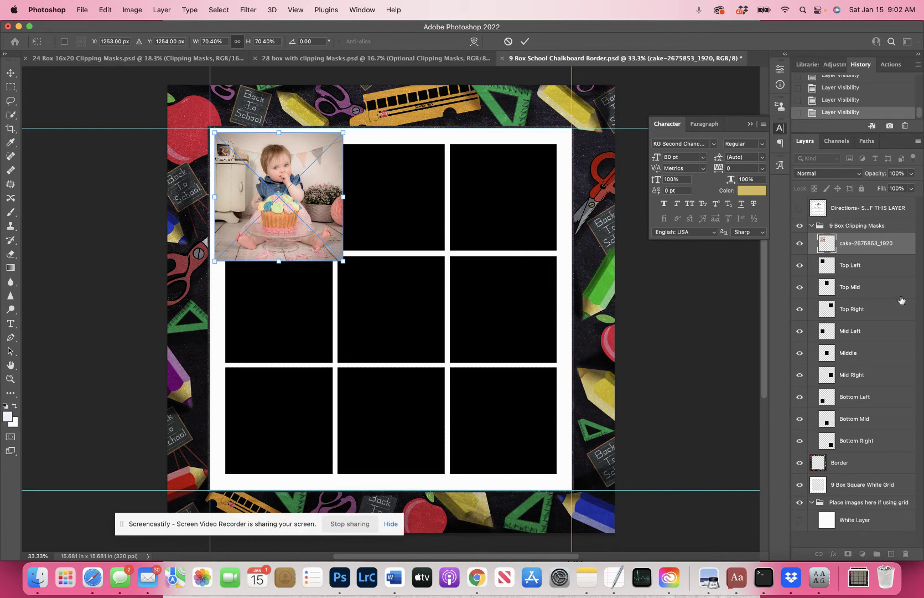
pyautogui.click(525, 41)
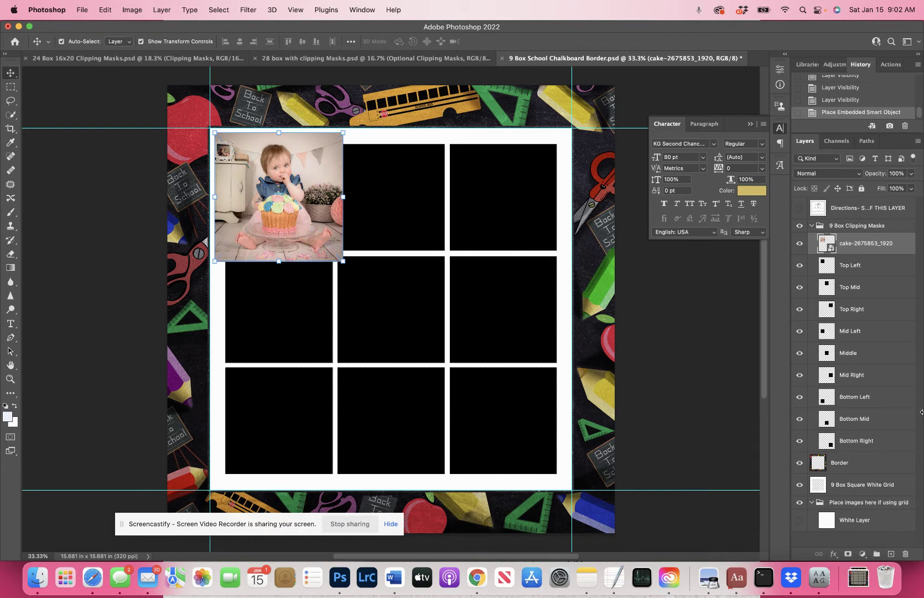
# Create a clipping mask from the cake-2675853_1920 layer onto the Top Left layer
pyautogui.rightClick(852, 246)
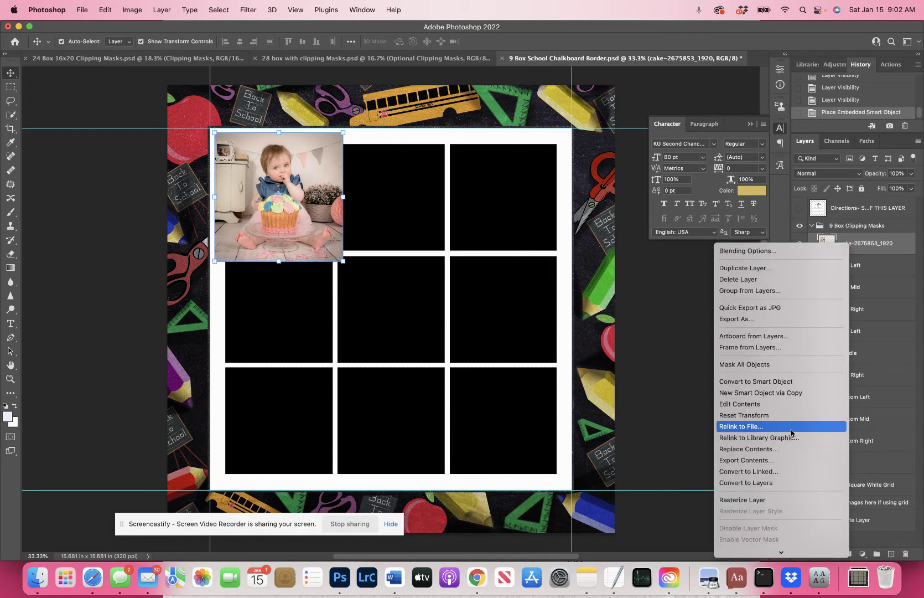
pyautogui.click(888, 247)
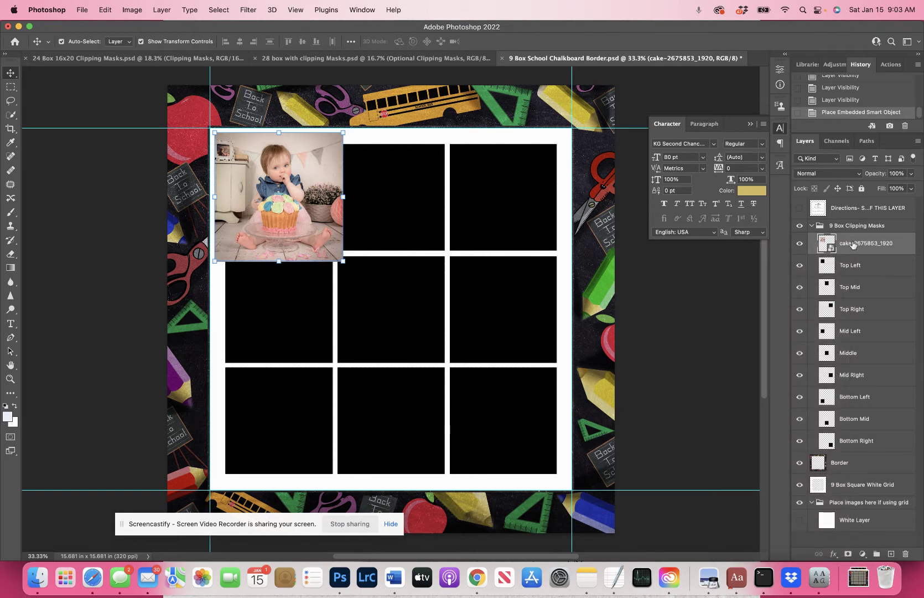
pyautogui.moveTo(861, 246)
pyautogui.mouseDown()
pyautogui.moveTo(862, 277)
pyautogui.moveTo(861, 246)
pyautogui.mouseUp()
pyautogui.rightClick(861, 245)
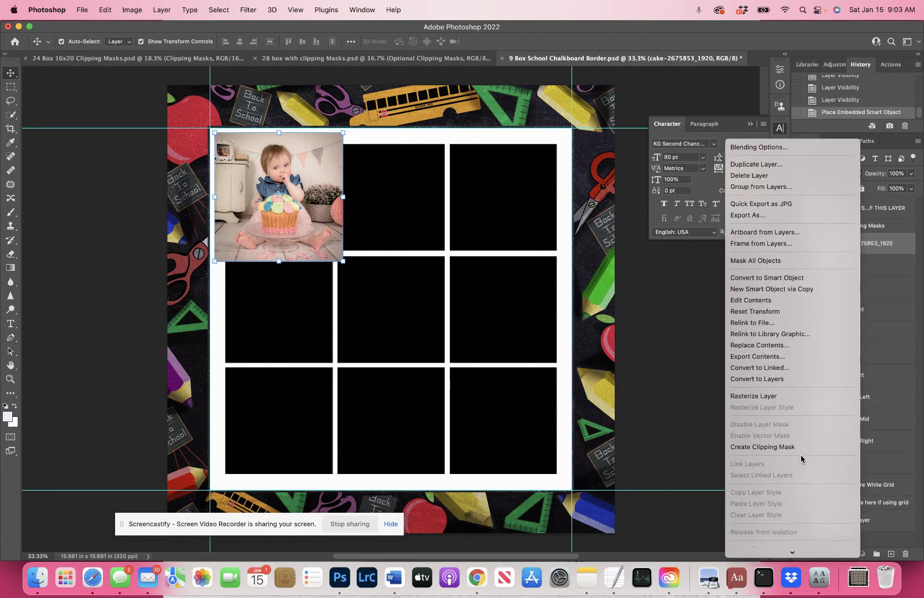
pyautogui.click(795, 447)
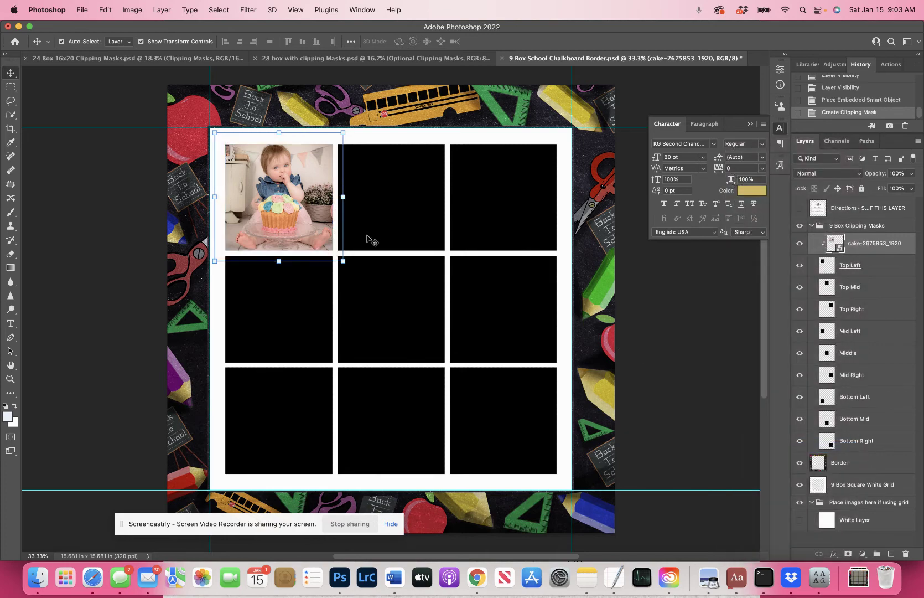
# Shrink the clipped cake photo slightly and reposition it so its upper and right edges align with the top left box, committing the transform
pyautogui.moveTo(314, 213); pyautogui.dragTo(307, 211)
pyautogui.moveTo(339, 261); pyautogui.dragTo(332, 254)
pyautogui.moveTo(313, 214)
pyautogui.mouseDown()
pyautogui.moveTo(318, 226)
pyautogui.moveTo(312, 220)
pyautogui.mouseUp()
pyautogui.press('Return')
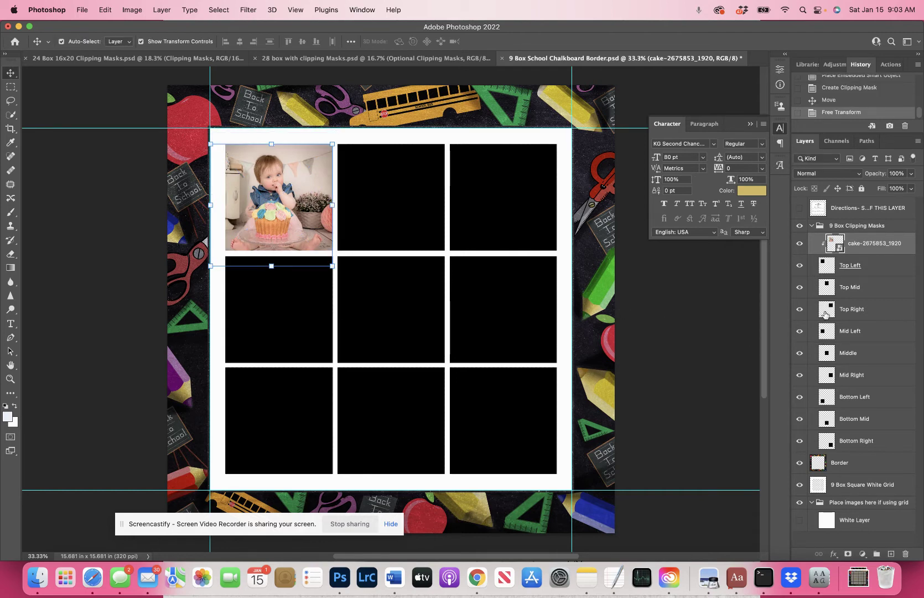
# Collapse the 9 Box Clipping Masks group and hide it
pyautogui.click(812, 228)
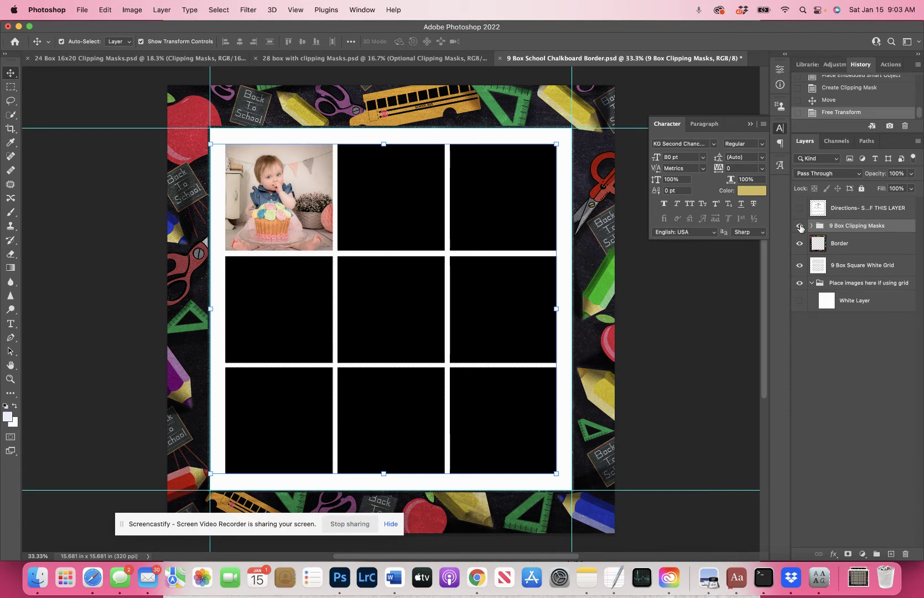
pyautogui.click(800, 227)
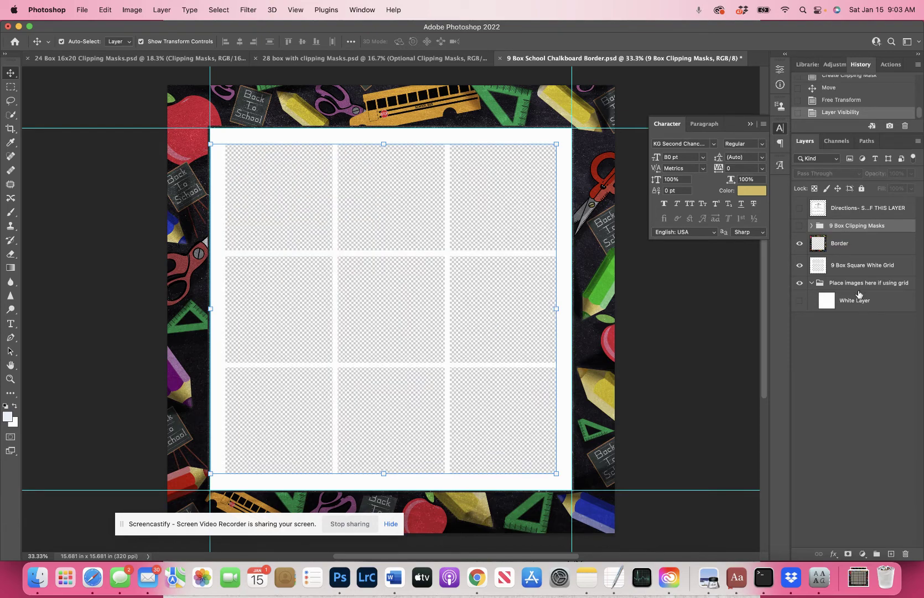
# Place cake-2675853_1920.jpg as an embedded image directly above the "Place images here if using grid" group
pyautogui.click(876, 283)
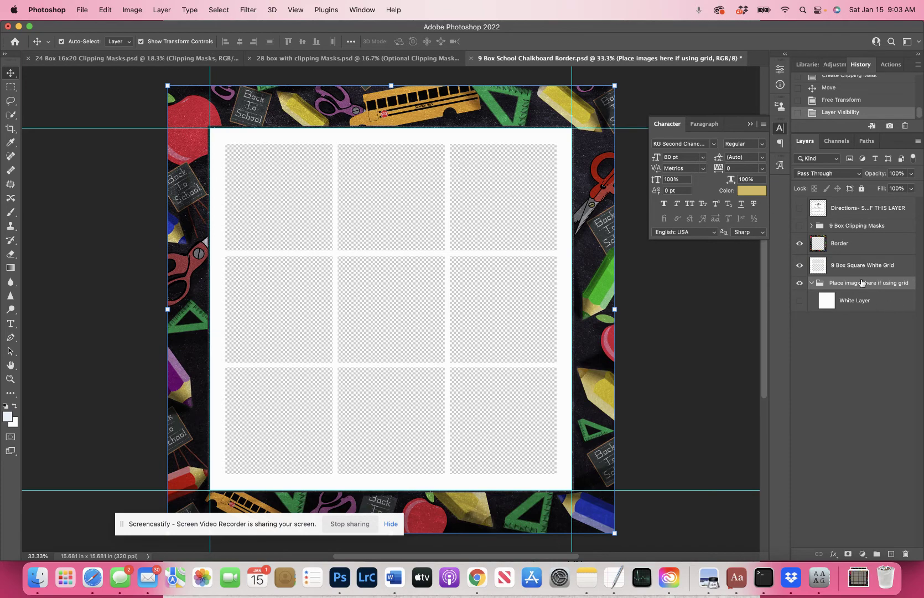
pyautogui.click(83, 10)
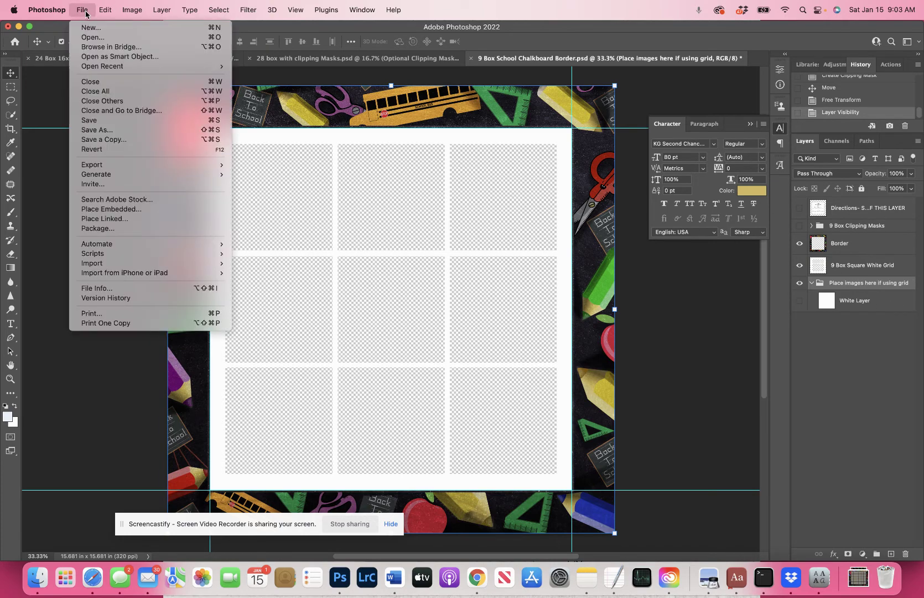
pyautogui.click(118, 209)
pyautogui.scroll(1, 381, 232)
pyautogui.scroll(-3, 381, 231)
pyautogui.click(358, 246)
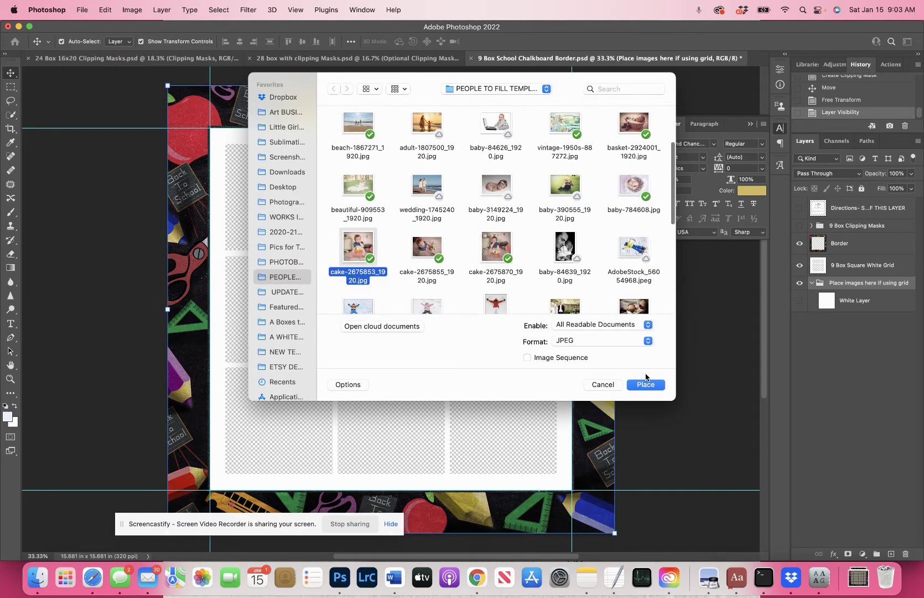
pyautogui.click(644, 385)
# Scale the placed cake photo to about 62.56% to fill the middle box of the white grid, commit the transform and deselect the layer
pyautogui.moveTo(452, 307); pyautogui.dragTo(452, 241)
pyautogui.moveTo(481, 155); pyautogui.dragTo(421, 222)
pyautogui.moveTo(389, 275); pyautogui.dragTo(409, 320)
pyautogui.moveTo(451, 252); pyautogui.dragTo(444, 259)
pyautogui.moveTo(413, 303); pyautogui.dragTo(417, 300)
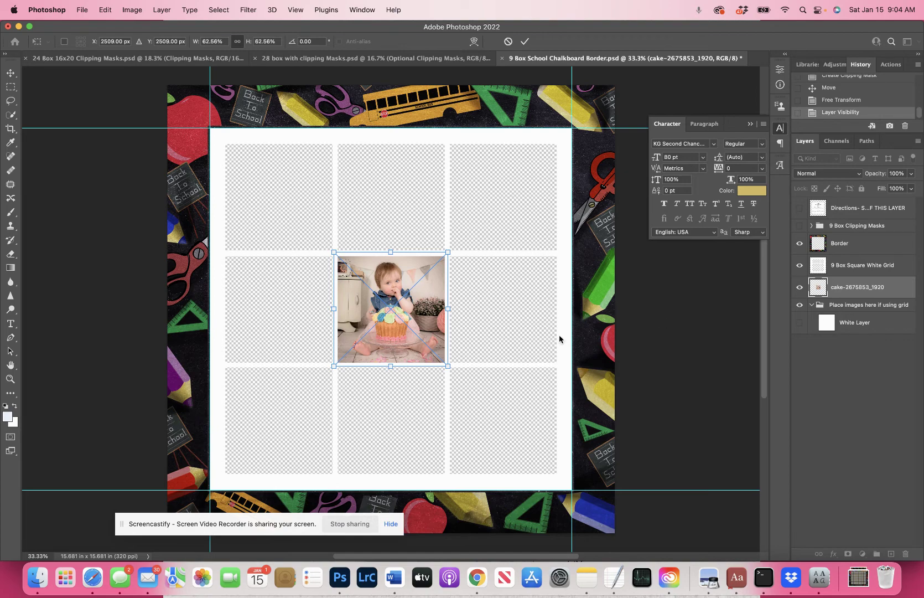
pyautogui.press('Return')
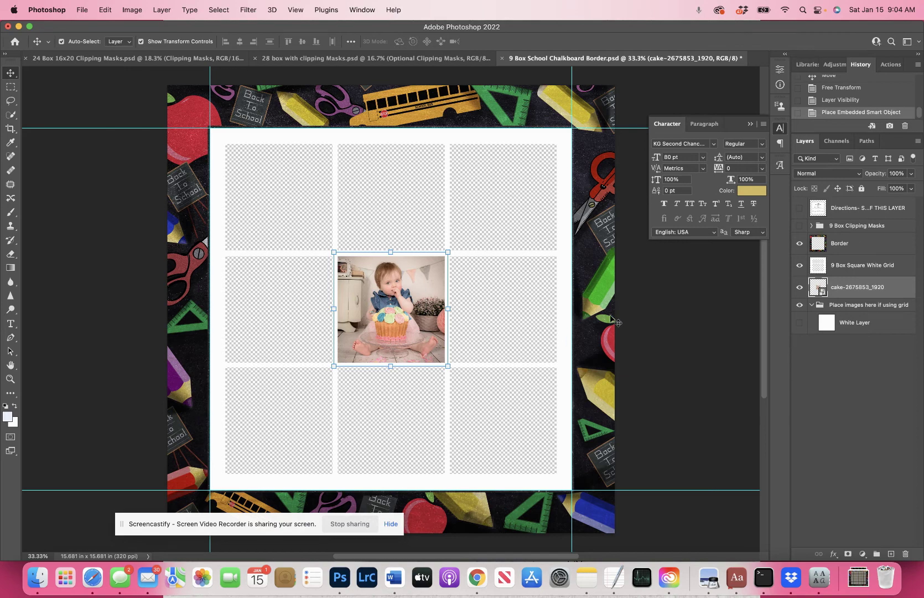
pyautogui.click(864, 402)
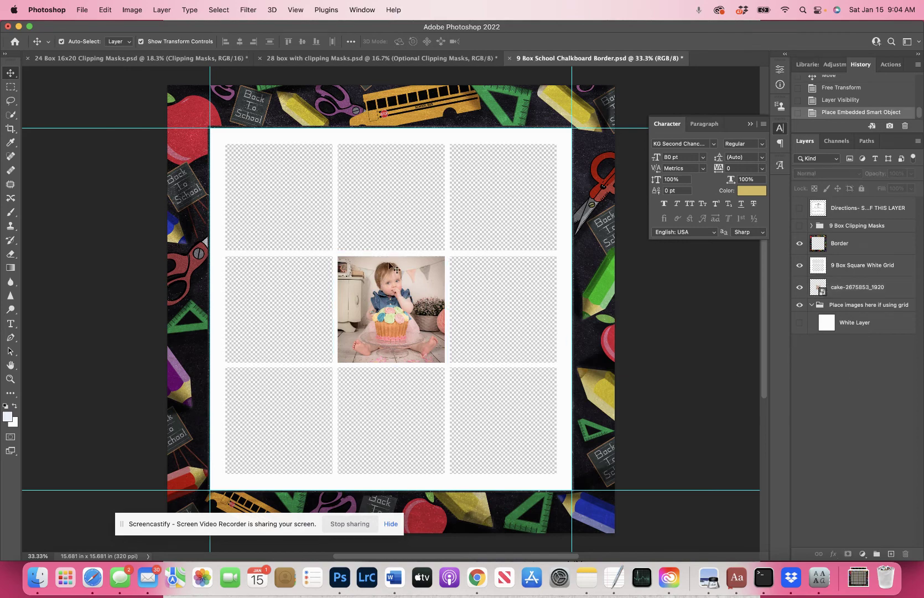
# Hide the cake-2675853_1920 layer and the 9 Box Square White Grid layer
pyautogui.click(799, 289)
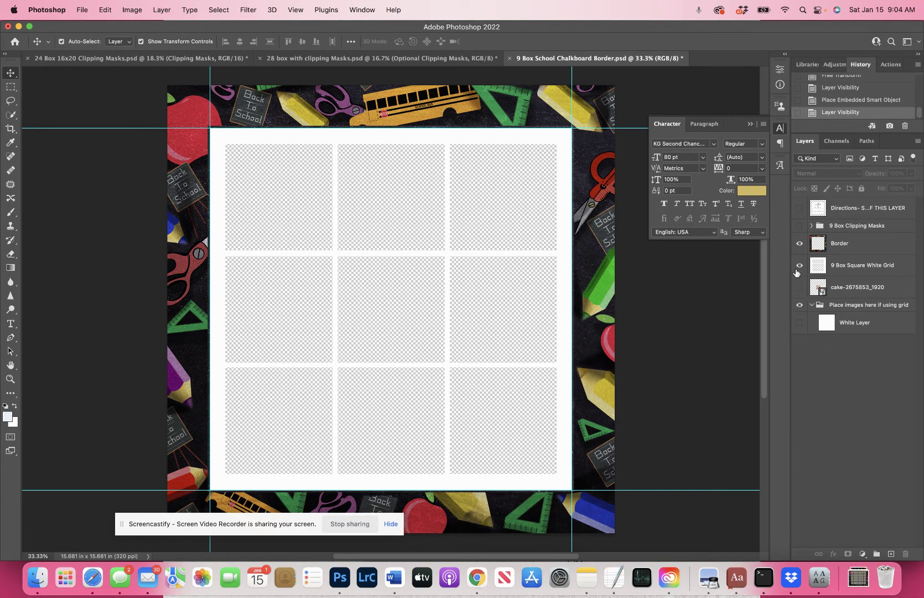
pyautogui.click(799, 266)
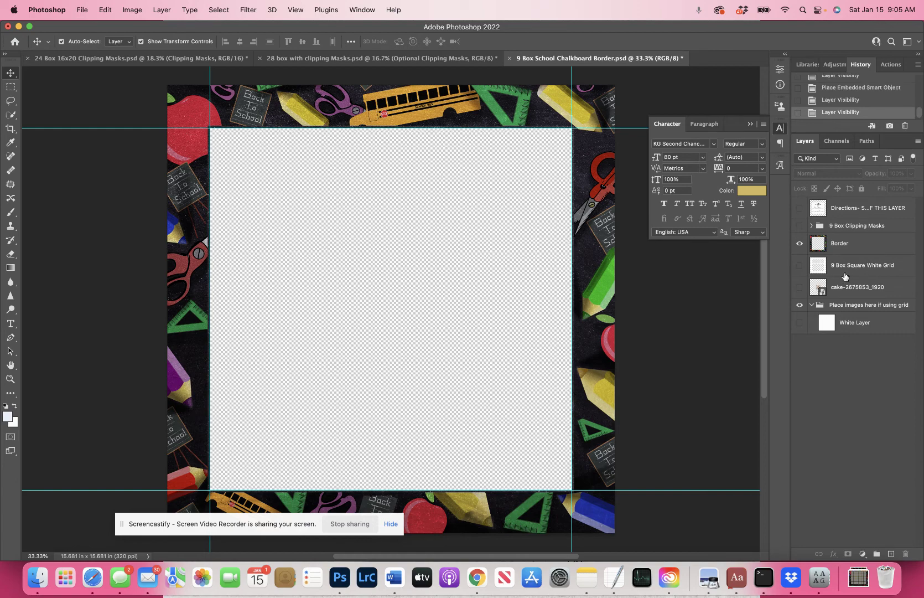
# Place santa.jpg from the same photo folder into the template as an embedded image
pyautogui.click(84, 10)
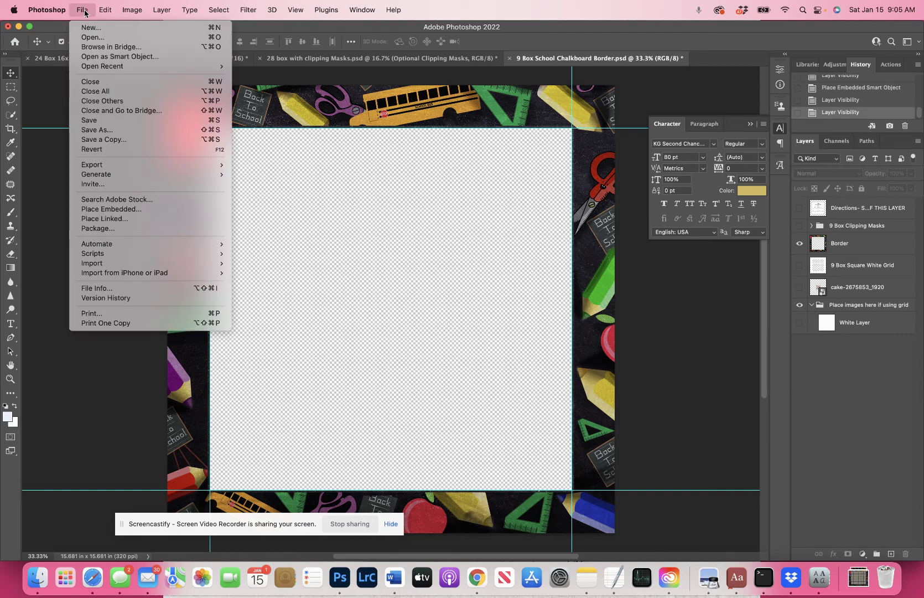
pyautogui.click(123, 213)
pyautogui.scroll(-5, 432, 233)
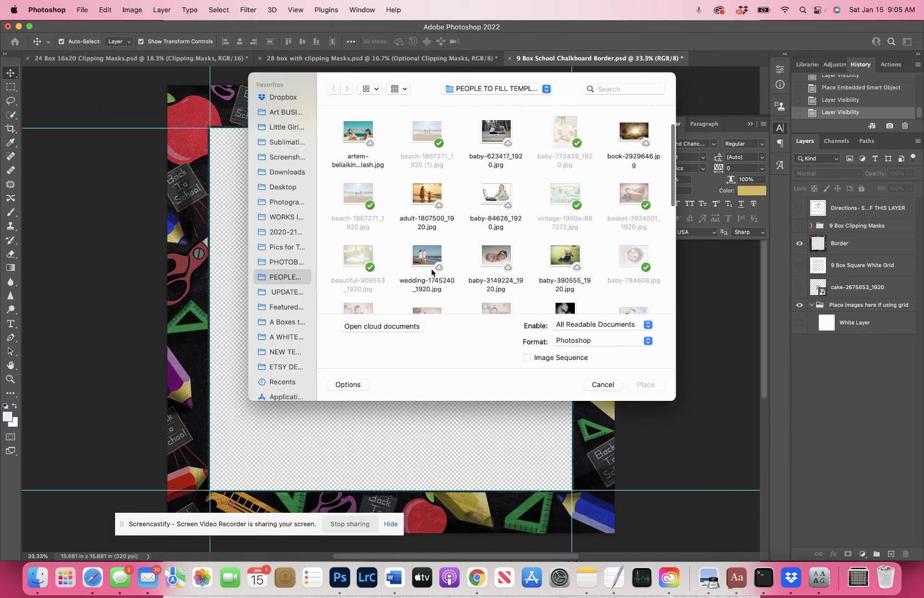
pyautogui.scroll(-5, 432, 271)
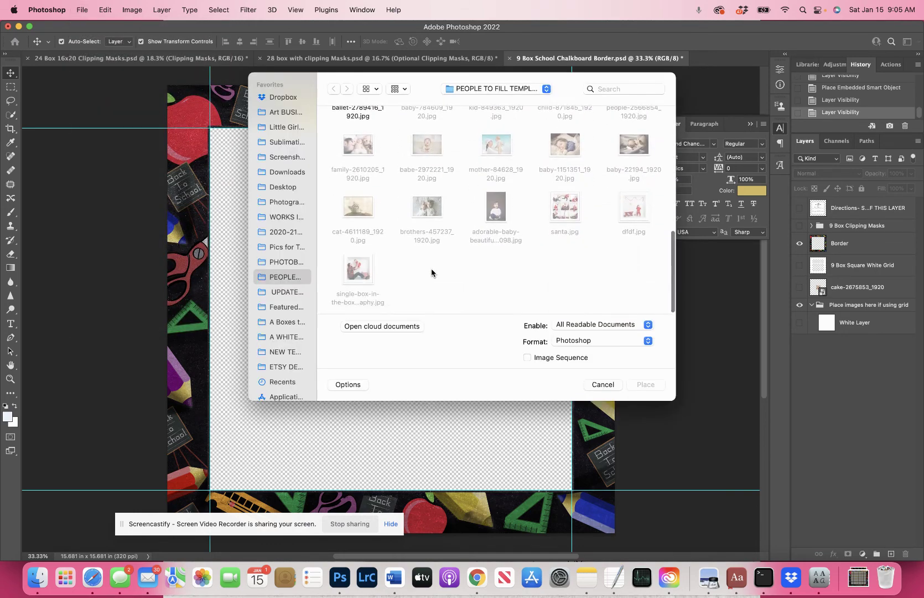
pyautogui.click(566, 213)
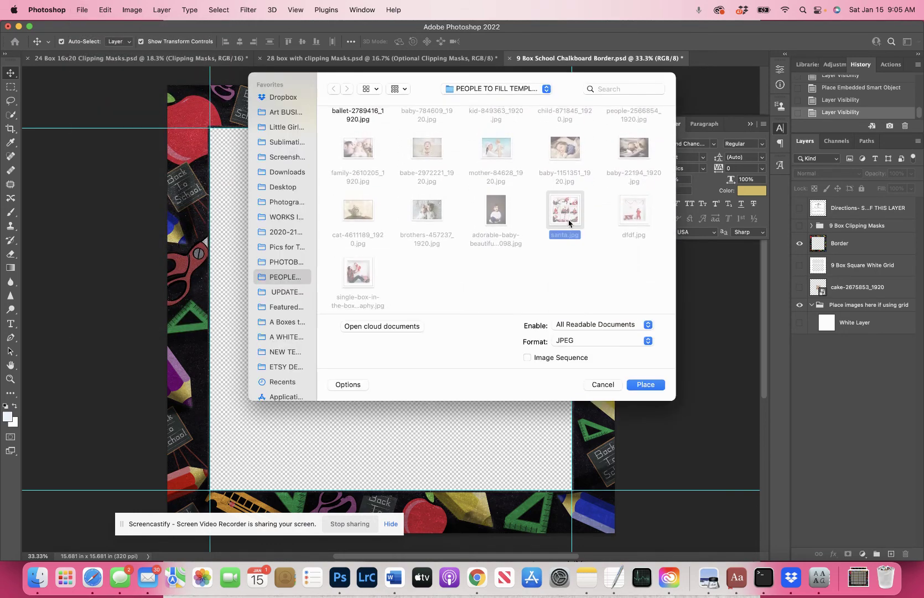
pyautogui.click(648, 387)
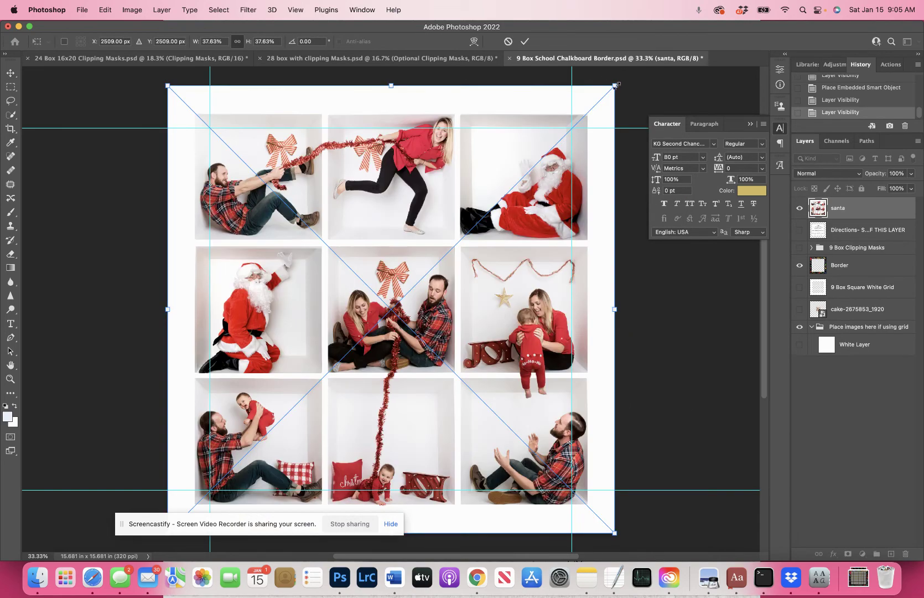
# Scale the santa image to about 32.35%, position it over the opening of the border and commit the transform
pyautogui.moveTo(616, 85); pyautogui.dragTo(552, 148)
pyautogui.moveTo(492, 253); pyautogui.dragTo(524, 215)
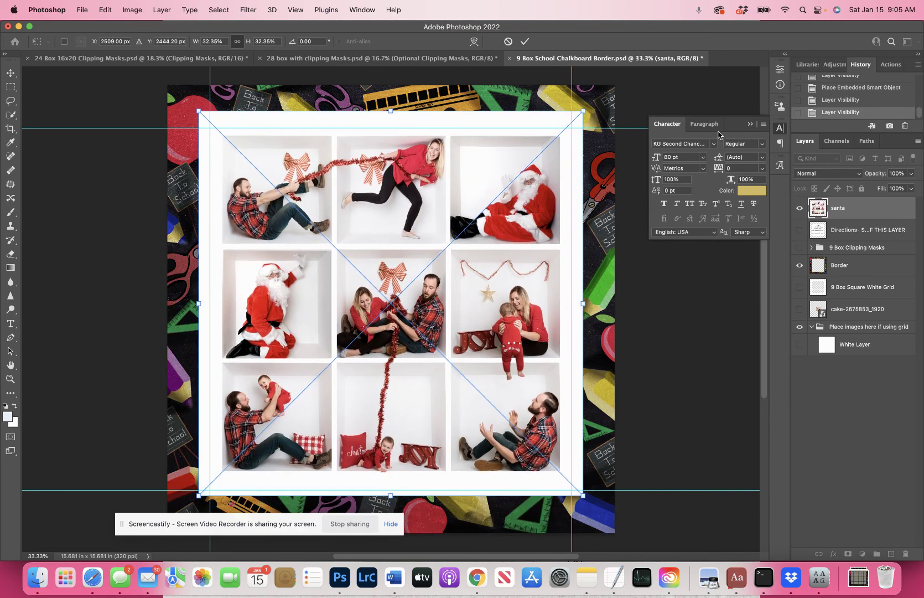
pyautogui.click(525, 42)
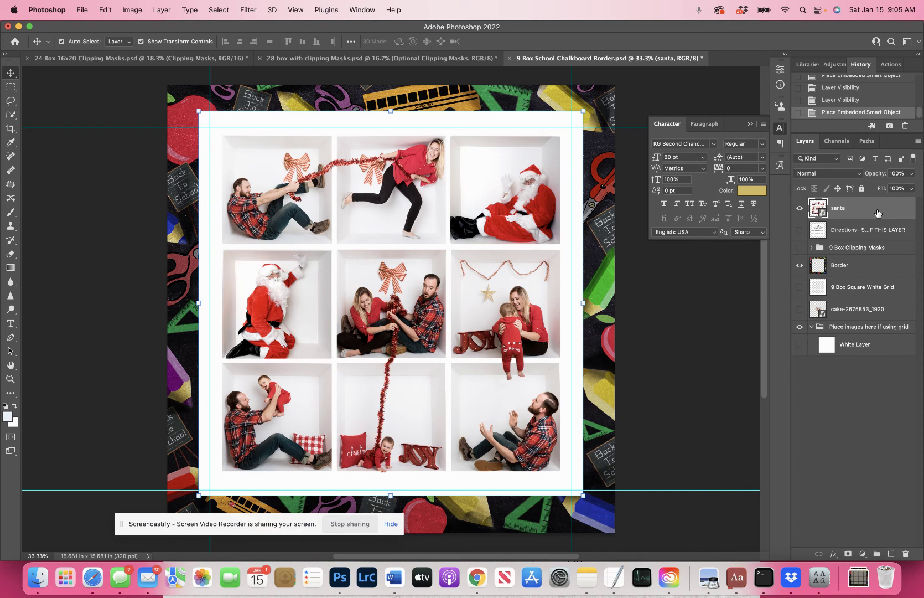
# Move the santa layer into the "Place images here if using grid" group above White Layer, centre it vertically in the border opening and deselect it
pyautogui.moveTo(877, 213); pyautogui.dragTo(876, 332)
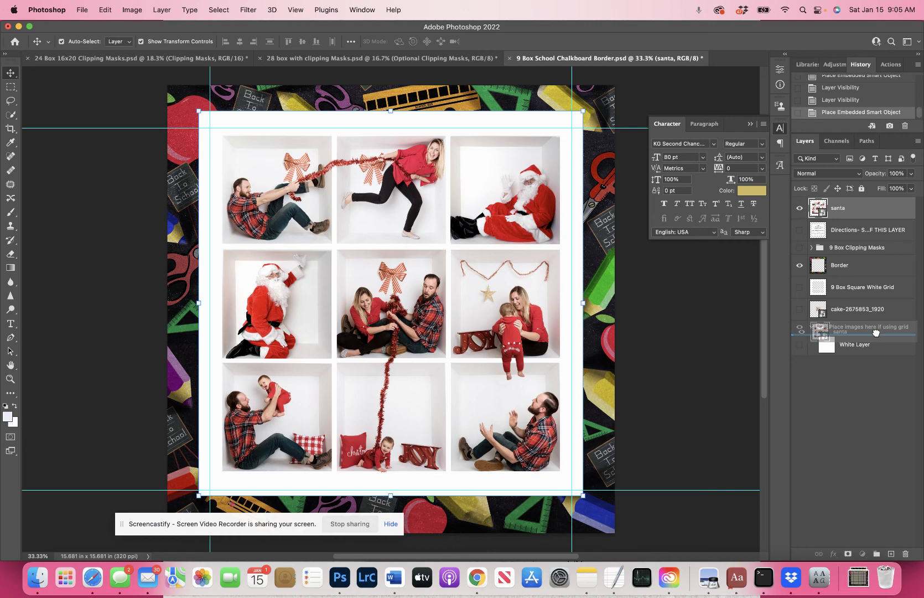
pyautogui.moveTo(875, 332); pyautogui.dragTo(875, 332)
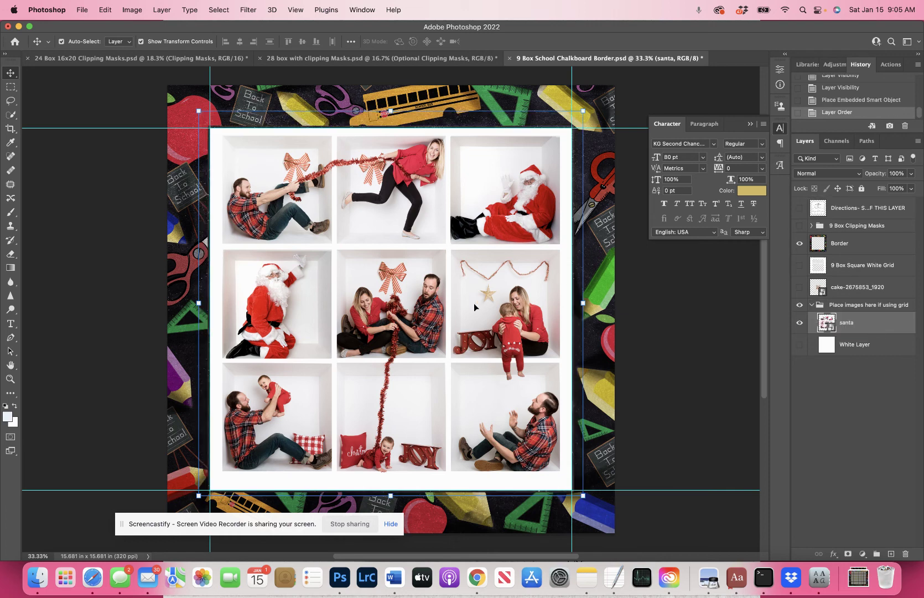
pyautogui.moveTo(473, 299); pyautogui.dragTo(471, 310)
pyautogui.click(687, 309)
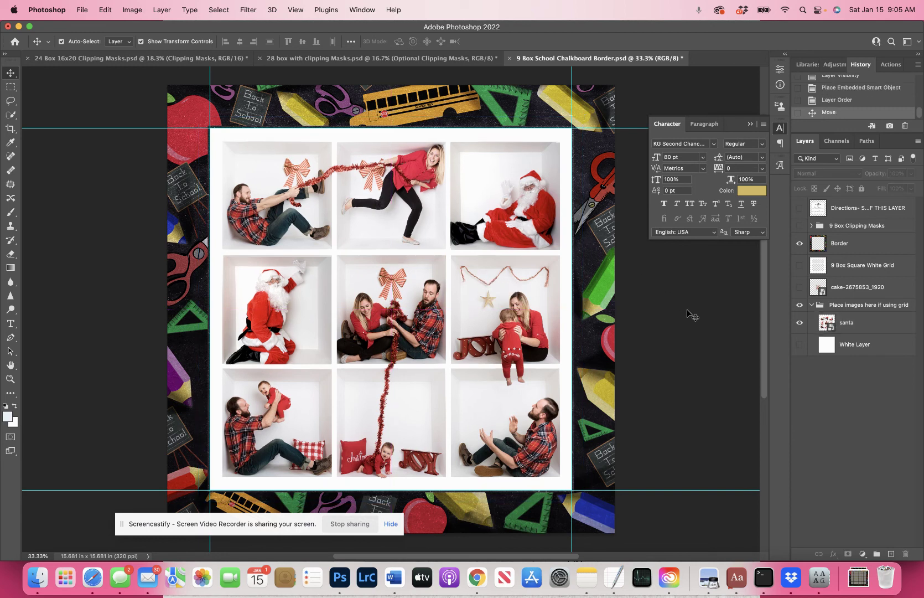